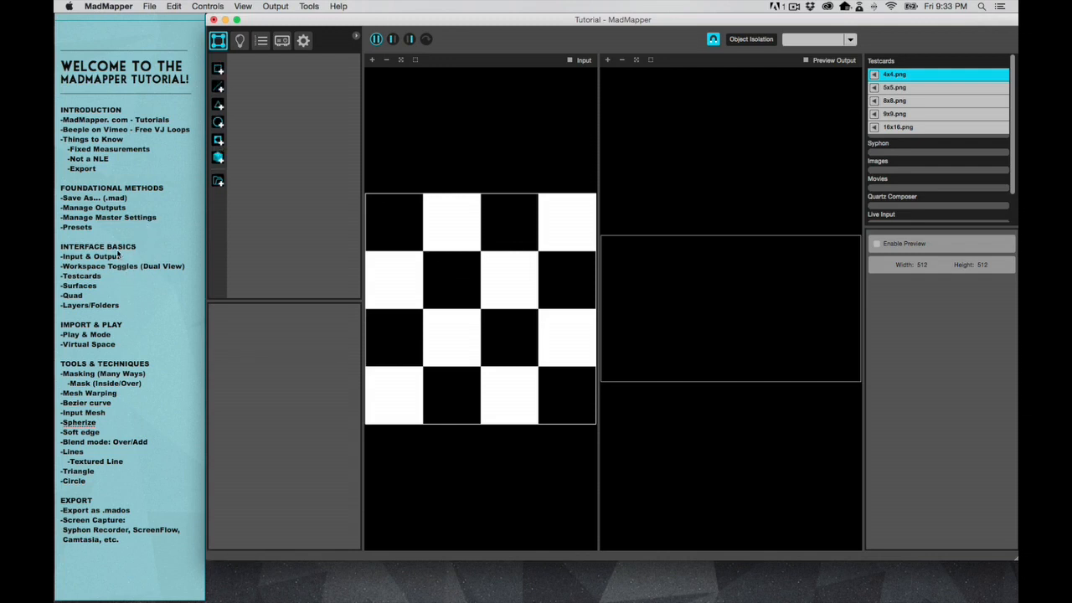
- Switch the backgrounds of the input and preview output views to light grey and back to black
click(132, 256)
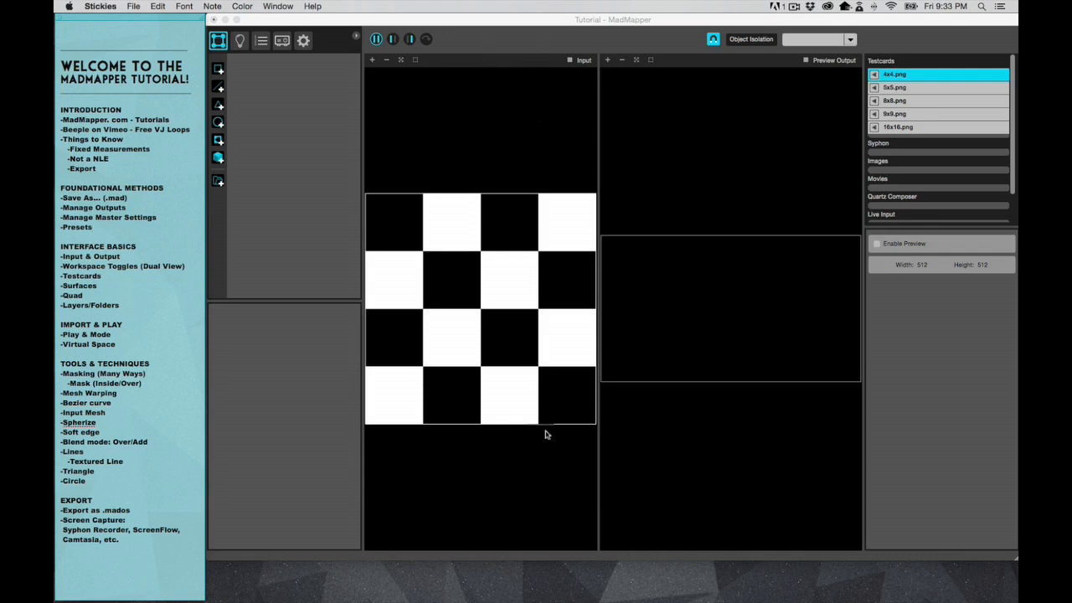
click(570, 62)
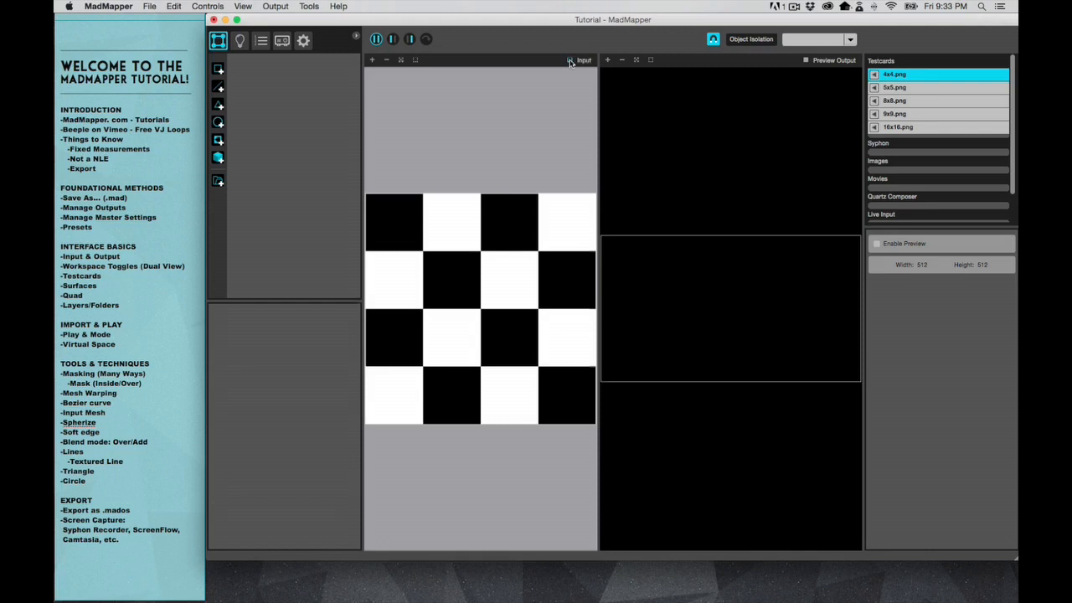
click(806, 62)
click(806, 62)
click(806, 62)
click(806, 62)
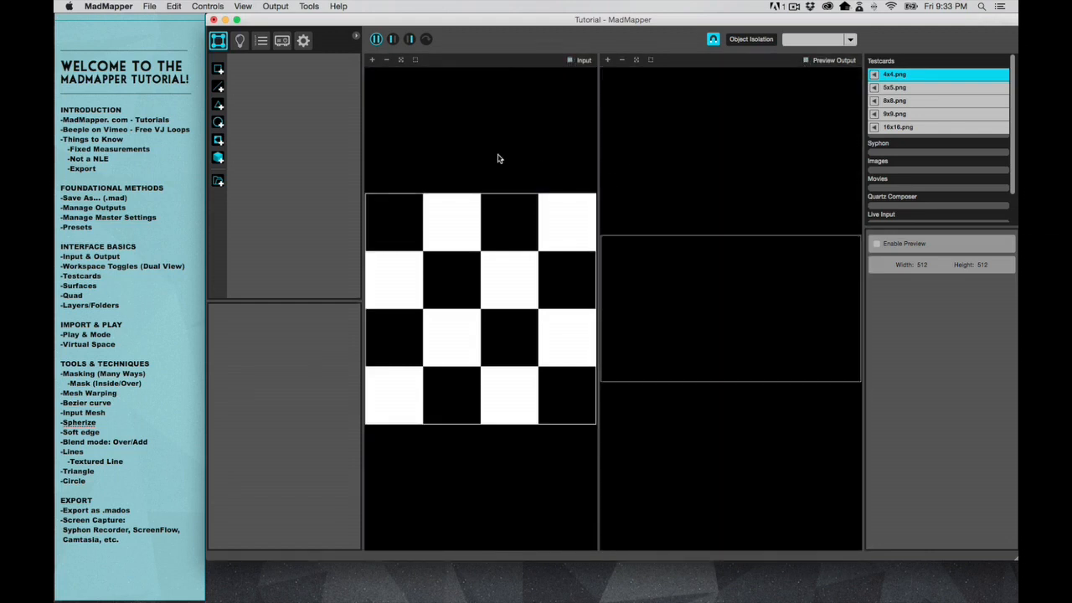
- Show the input view alone, switch to the preview output alone, and return to the side-by-side view
click(393, 42)
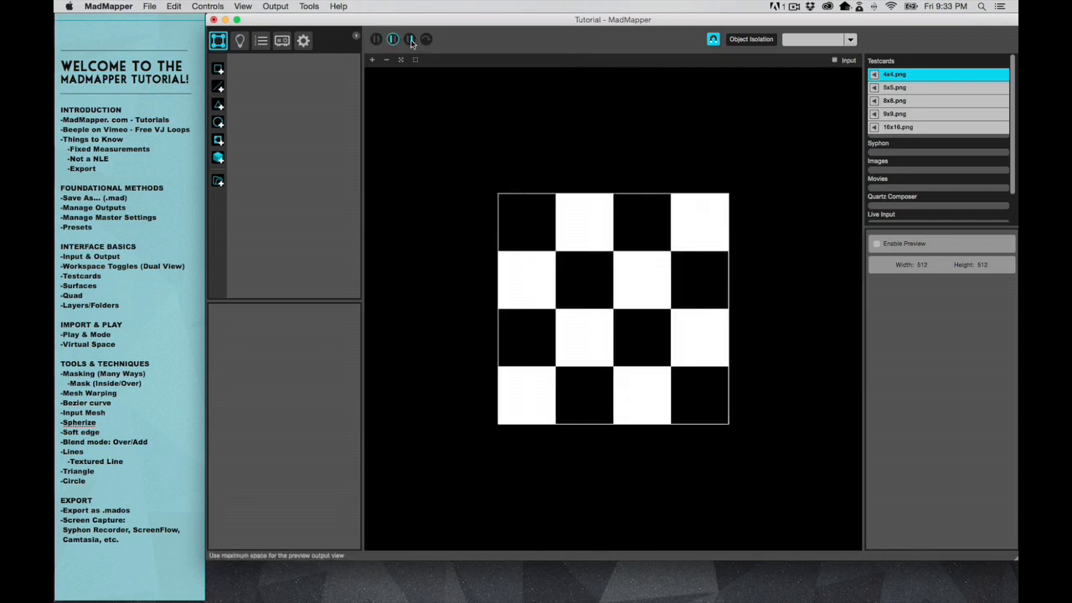
click(411, 42)
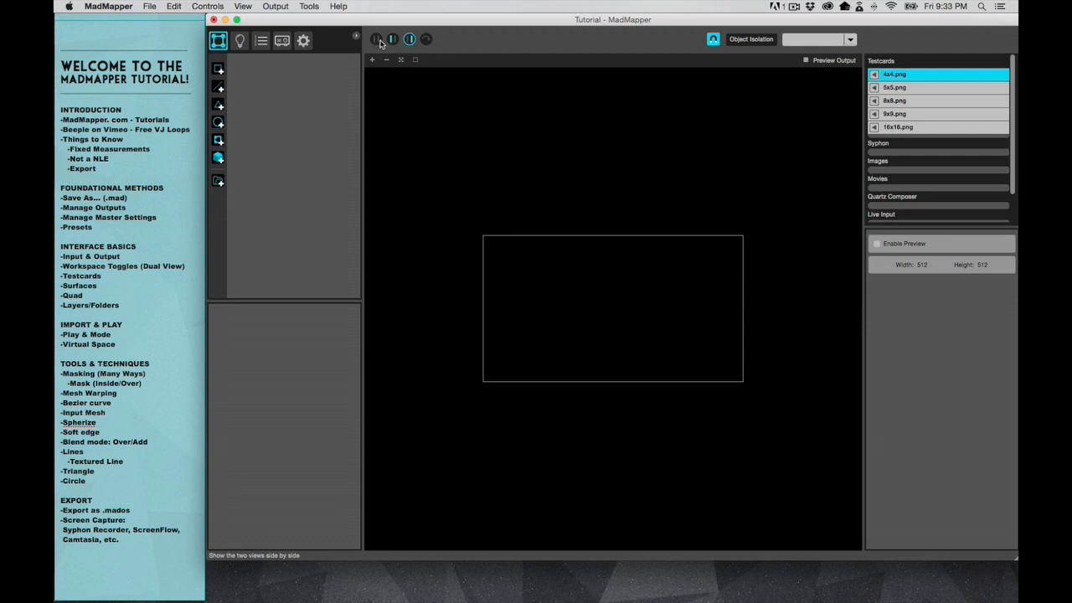
click(378, 40)
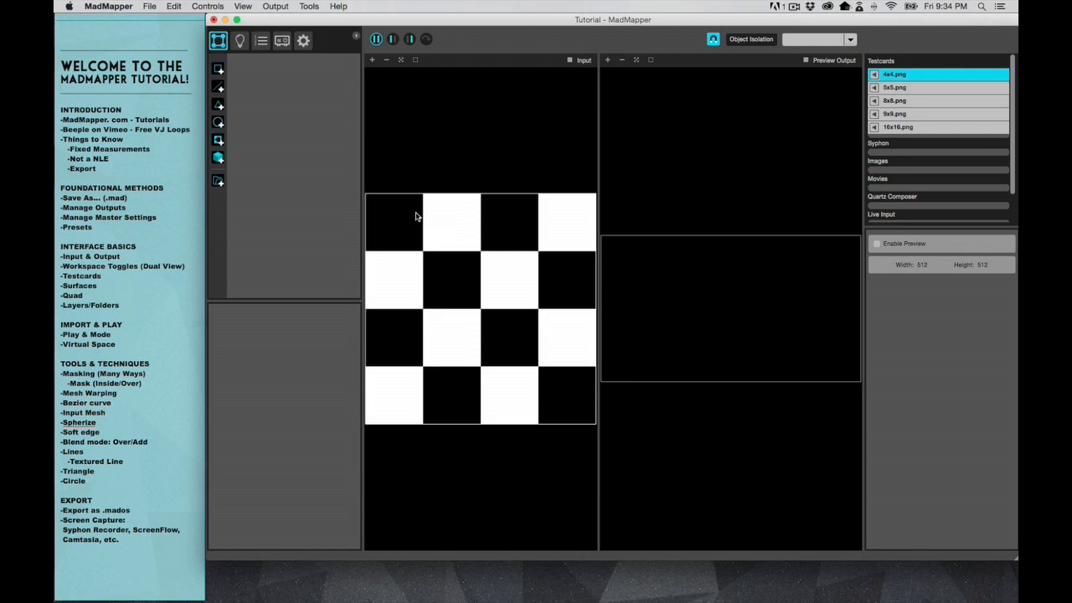
- Load the 8x8.png testcard as the input media and add a quad surface that uses it
click(894, 101)
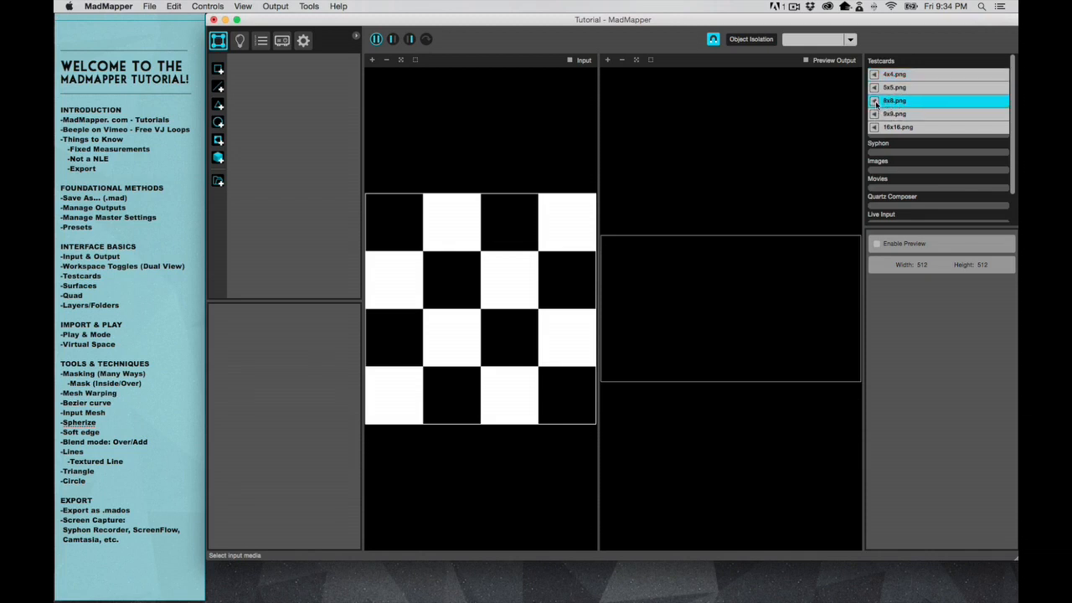
click(875, 100)
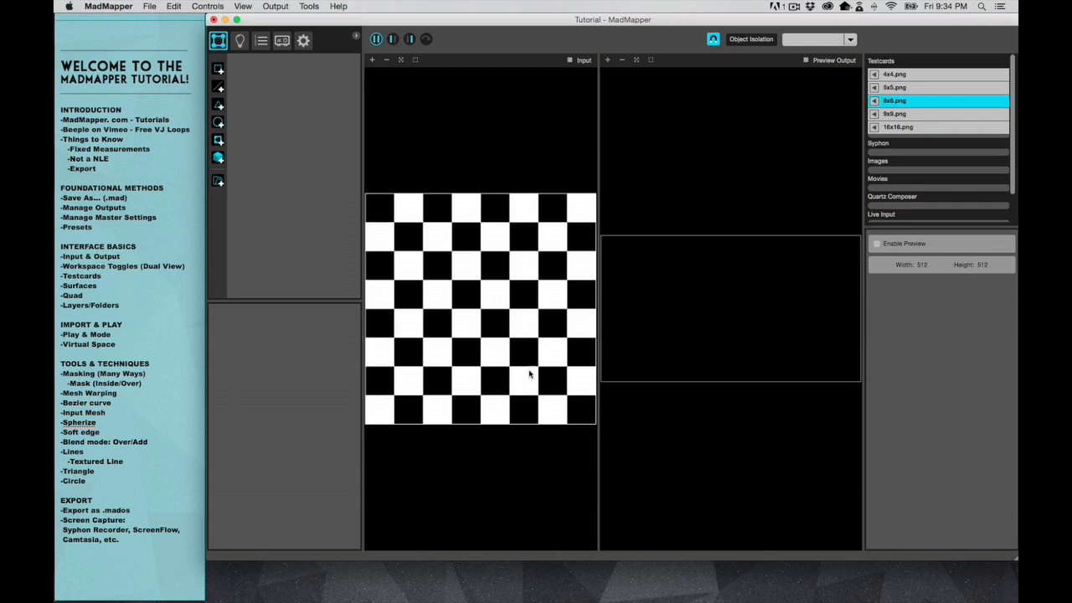
click(218, 69)
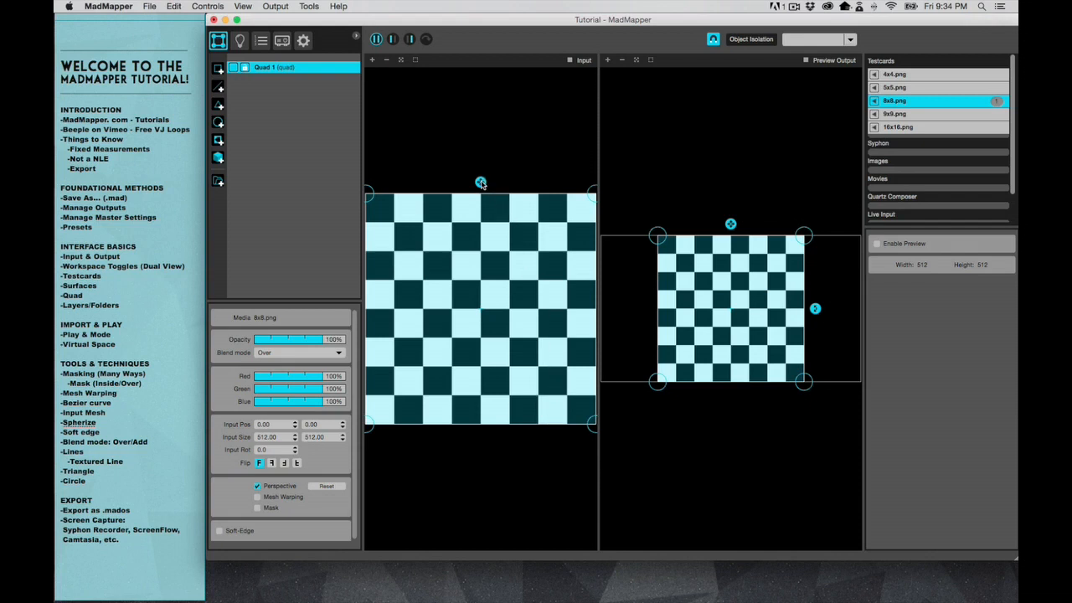
- Scale the quad's input region around its centre to about 254 × 254, tilt it about 5 degrees and straighten it
drag(481, 183, 481, 241)
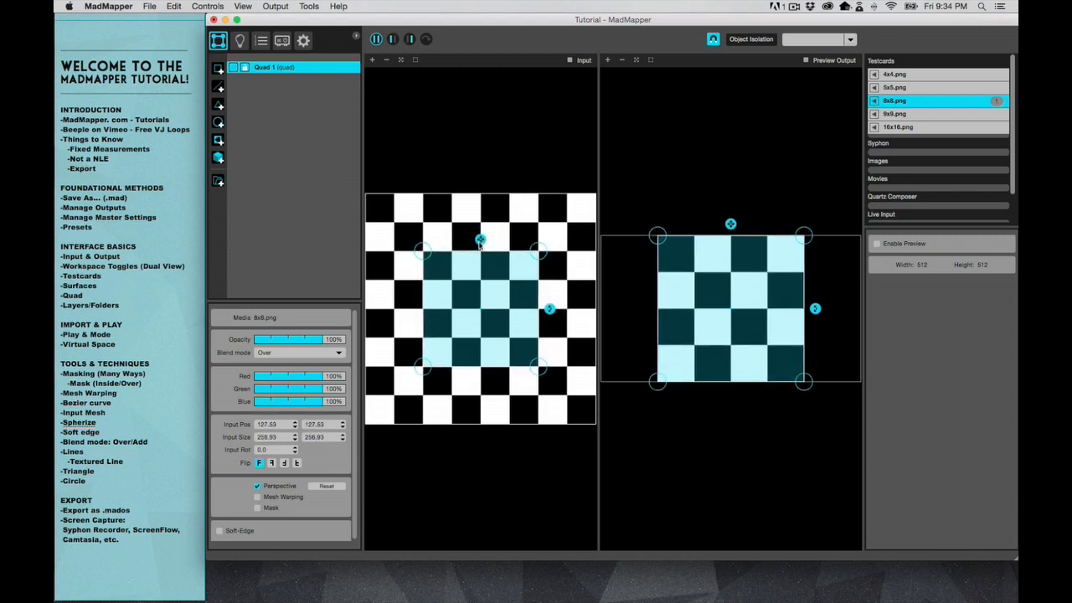
mouse_move(481, 240)
mouse_down()
mouse_move(482, 202)
mouse_move(479, 255)
mouse_move(479, 167)
mouse_move(484, 263)
mouse_move(478, 156)
mouse_move(480, 243)
mouse_up()
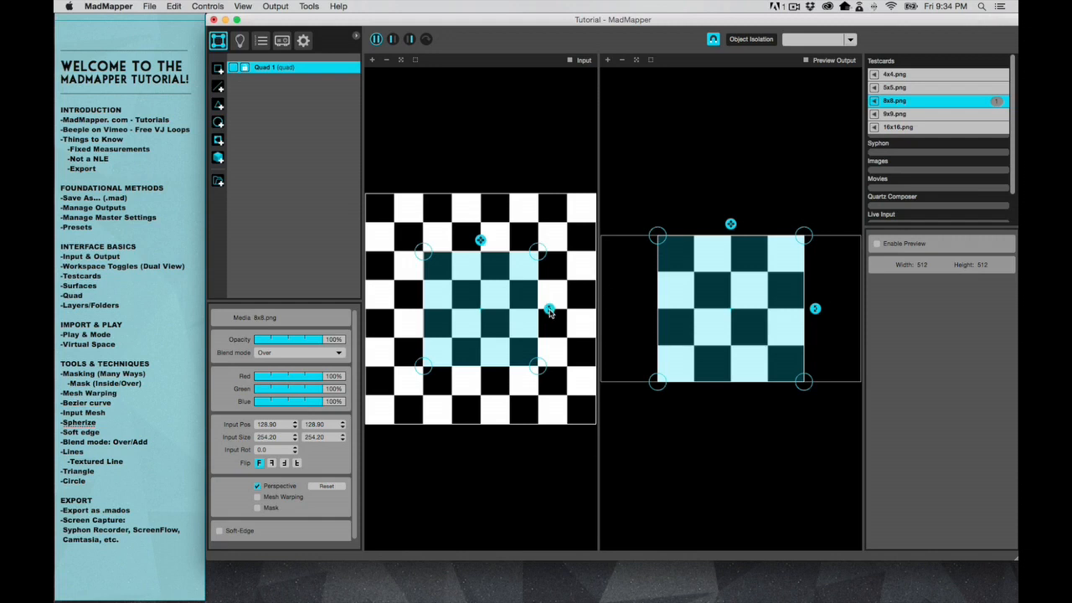
mouse_move(549, 310)
mouse_down()
mouse_move(551, 294)
mouse_move(510, 242)
mouse_move(430, 263)
mouse_move(505, 332)
mouse_move(545, 293)
mouse_move(549, 307)
mouse_move(495, 247)
mouse_move(411, 290)
mouse_move(509, 329)
mouse_move(548, 295)
mouse_move(549, 304)
mouse_up()
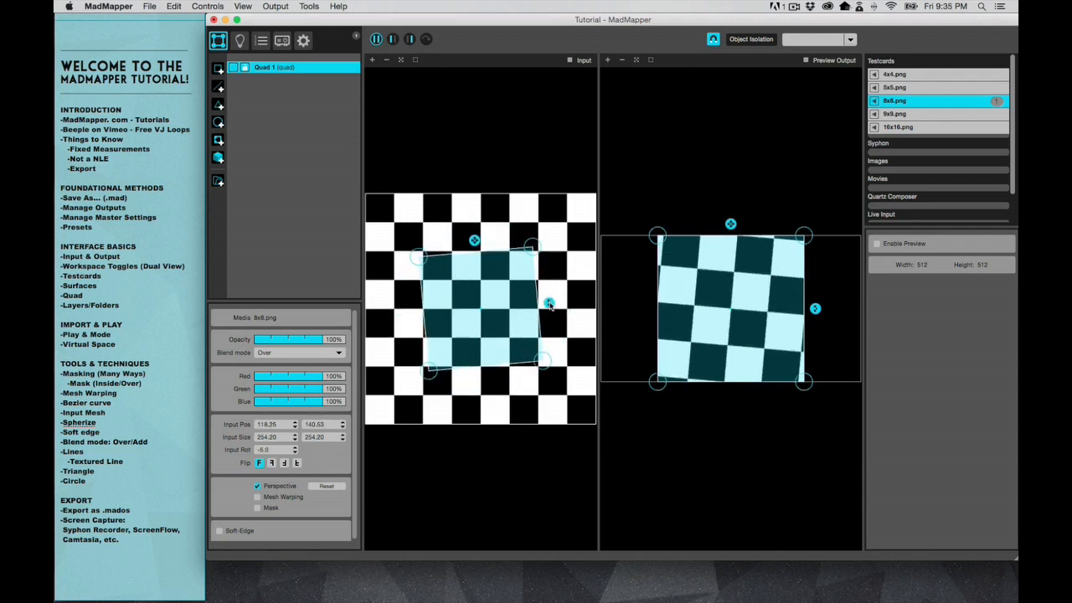
drag(549, 306, 549, 310)
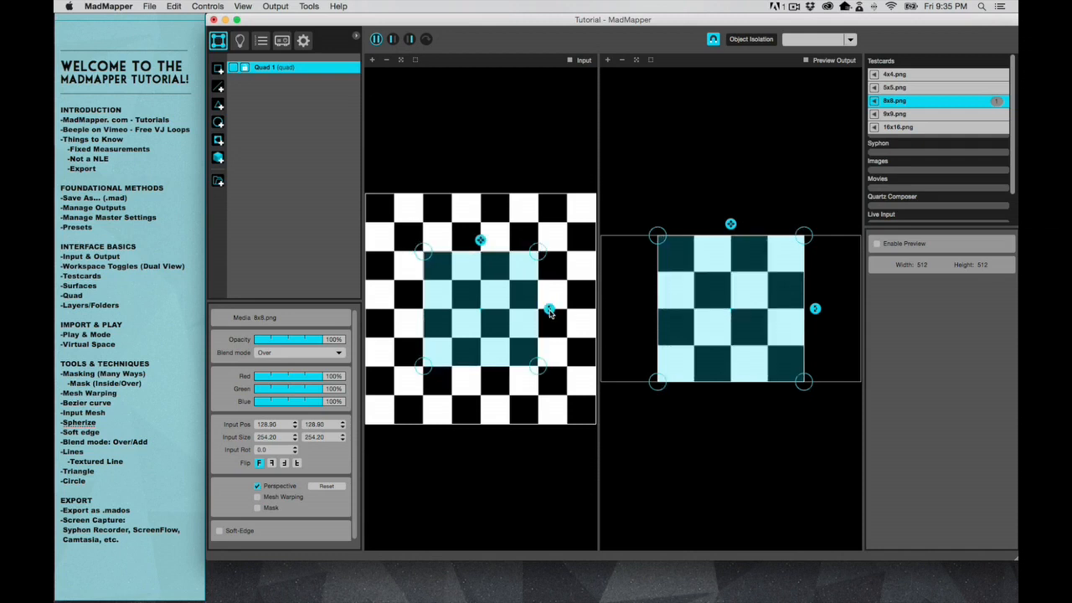
- Move the quad's input region up and left to about 63, 65 and resize it to about 261 × 257
mouse_move(549, 305)
mouse_down()
mouse_move(534, 266)
mouse_move(484, 240)
mouse_move(458, 242)
mouse_move(412, 307)
mouse_move(531, 355)
mouse_move(552, 303)
mouse_up()
drag(494, 299, 453, 249)
mouse_move(508, 336)
mouse_down()
mouse_move(518, 352)
mouse_move(514, 339)
mouse_up()
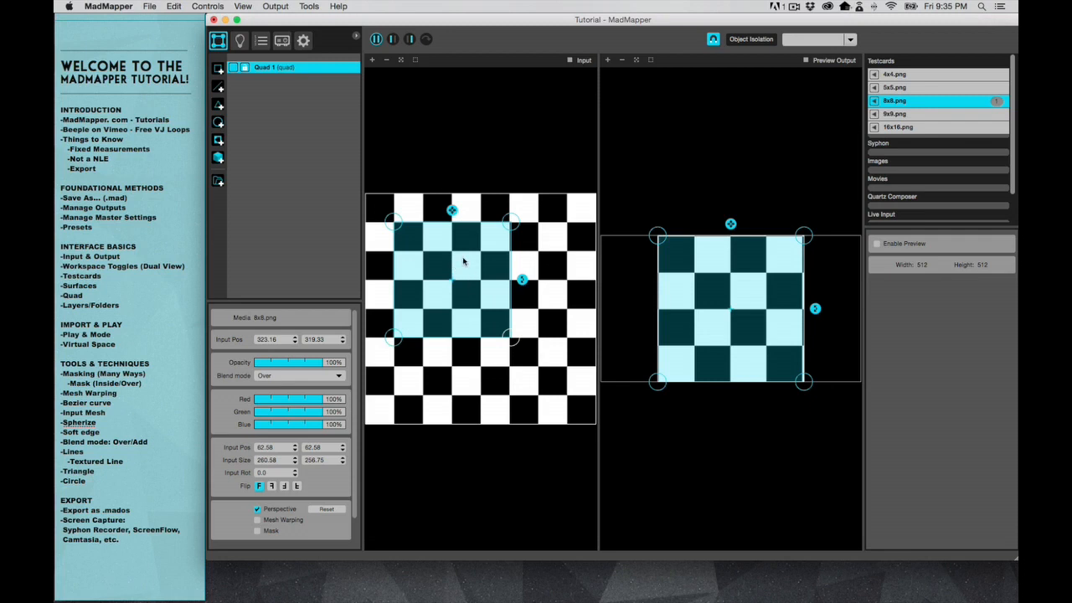
drag(479, 259, 433, 257)
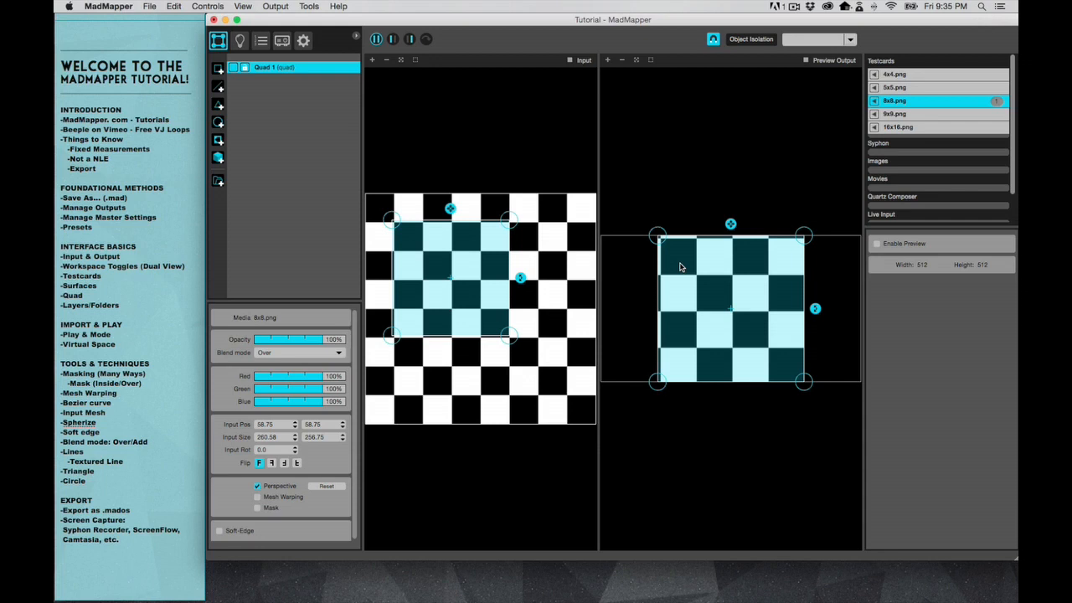
mouse_move(460, 249)
mouse_down()
mouse_move(442, 252)
mouse_move(466, 258)
mouse_up()
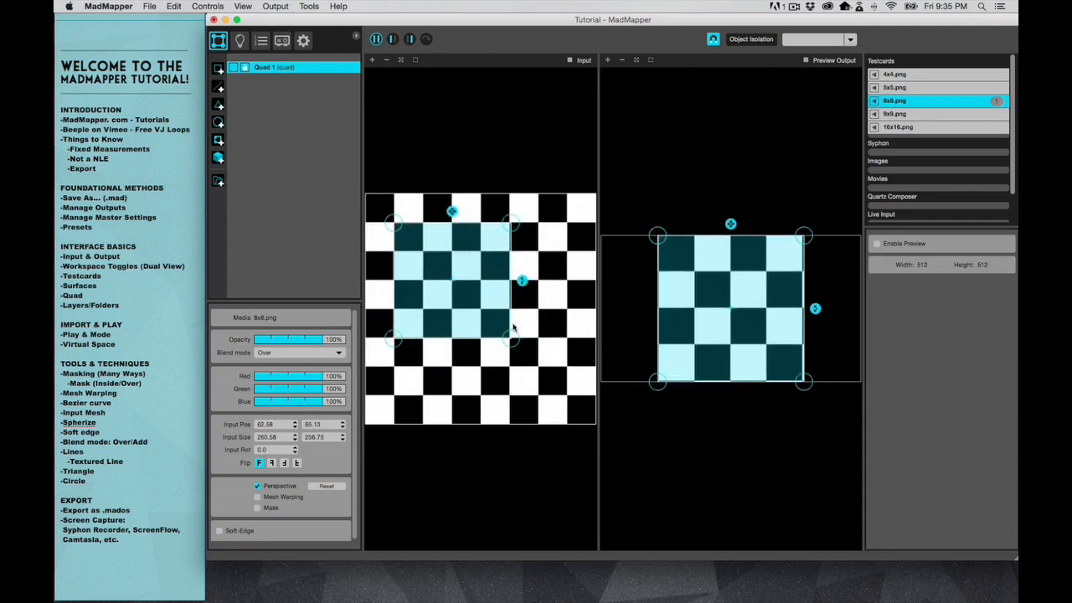
- Enlarge the quad's input region, pull its upper corners to about 279 × 257, and reset its perspective to defaults
mouse_move(453, 211)
mouse_down()
mouse_move(452, 179)
mouse_move(453, 199)
mouse_up()
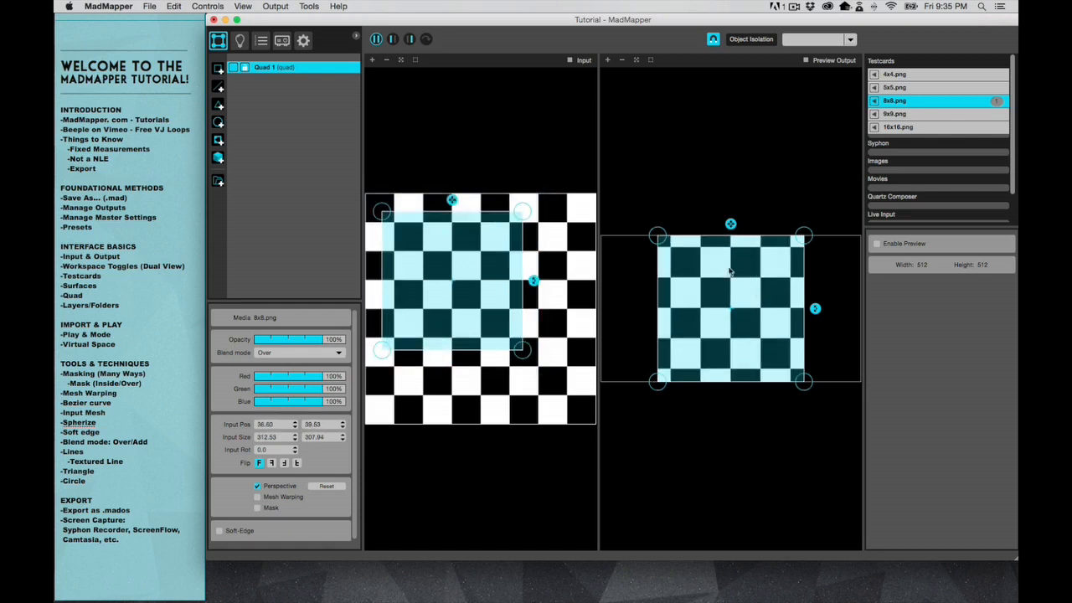
drag(381, 209, 408, 240)
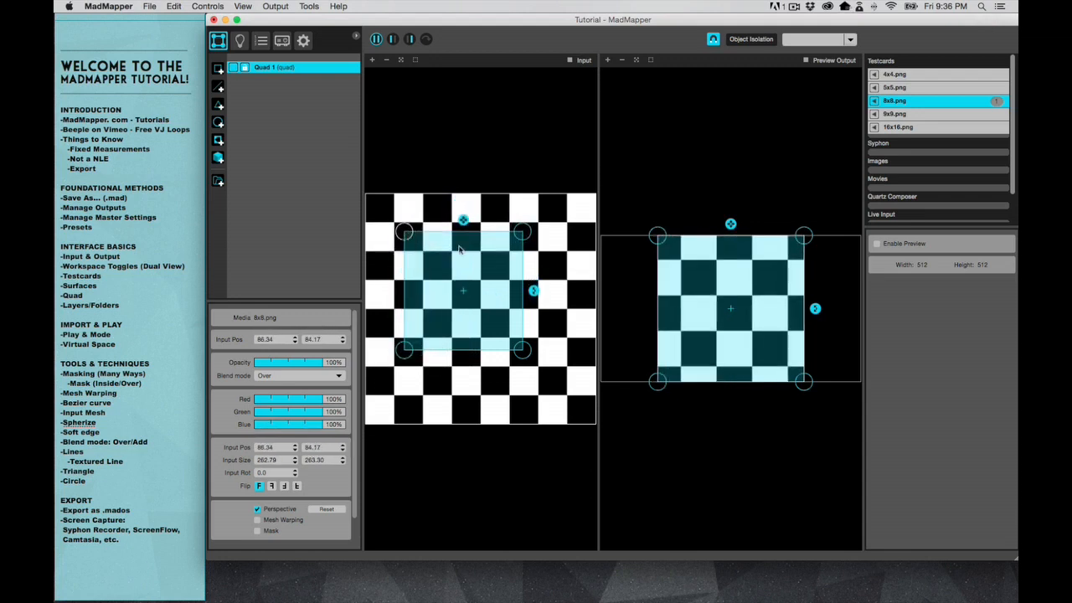
mouse_move(525, 232)
mouse_down()
mouse_move(551, 259)
mouse_move(529, 235)
mouse_up()
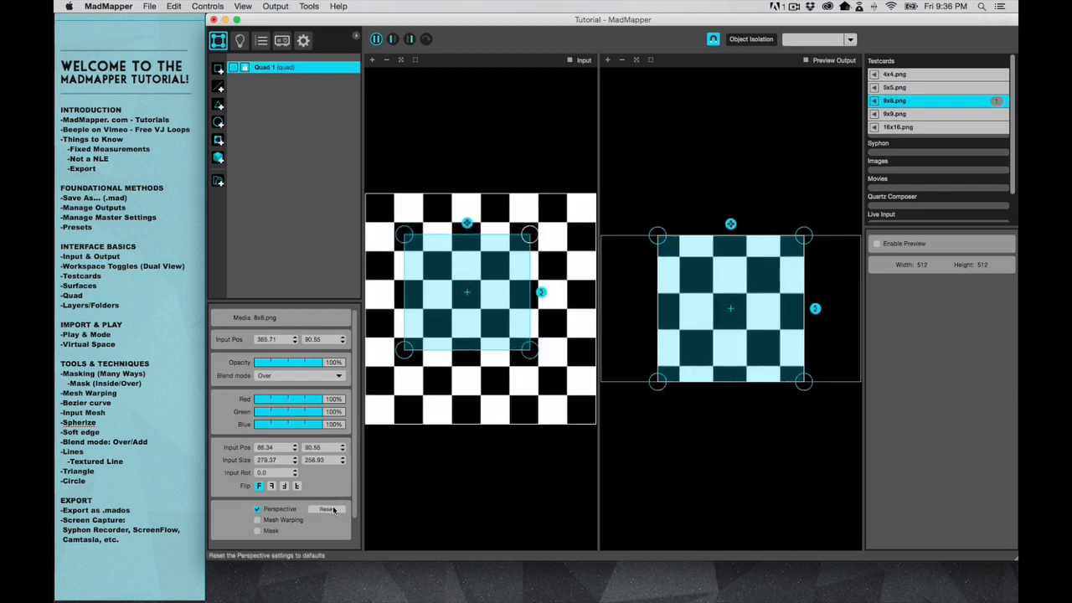
click(328, 508)
- Shrink the quad's input region, align it to the testcard's upper-left corner, and size it to about 189 × 189
drag(480, 182, 480, 241)
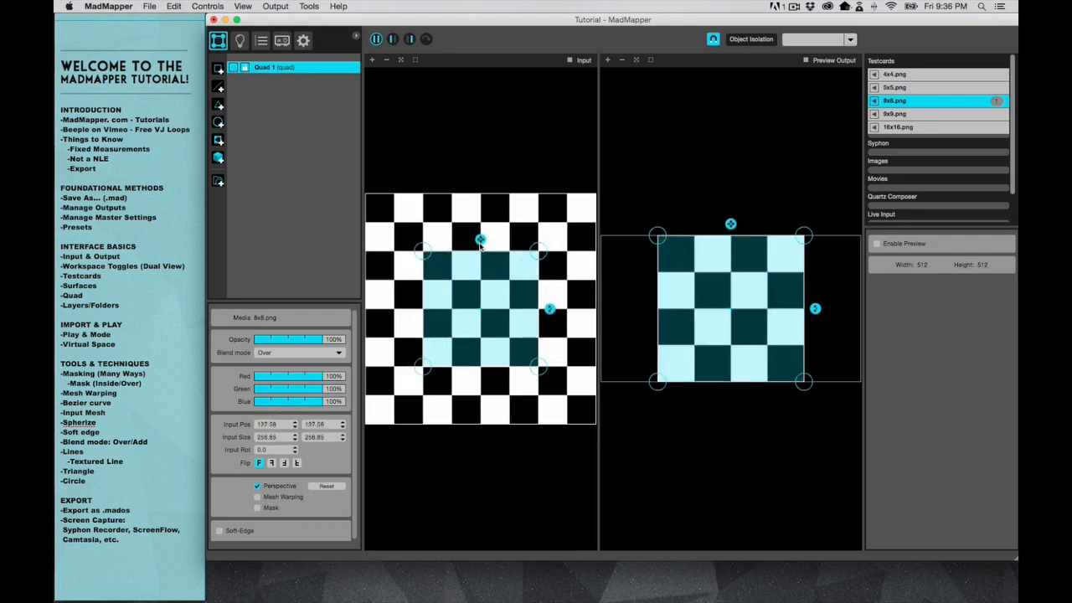
drag(494, 309, 438, 254)
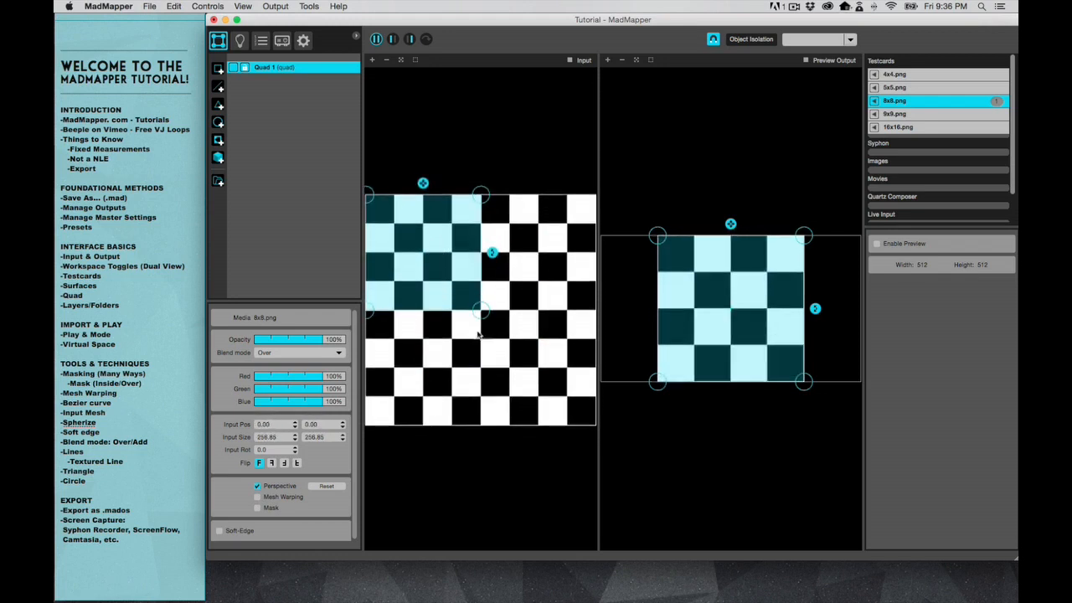
drag(480, 309, 451, 276)
- Move the first quad's output to the frame's left edge and pull its right corners inward to form a receding wall
drag(805, 236, 764, 275)
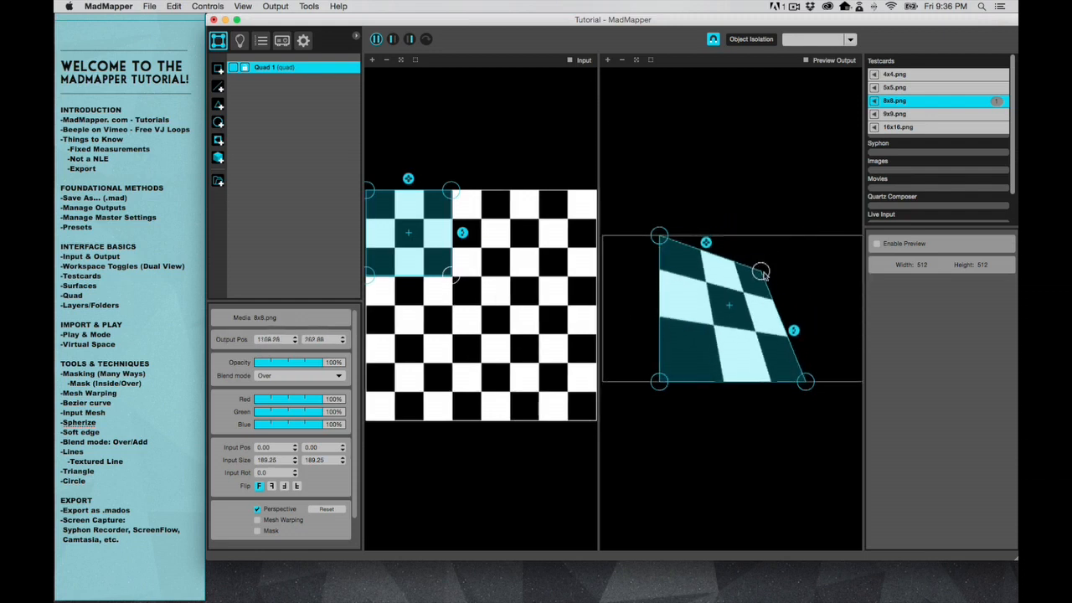
drag(744, 327, 692, 319)
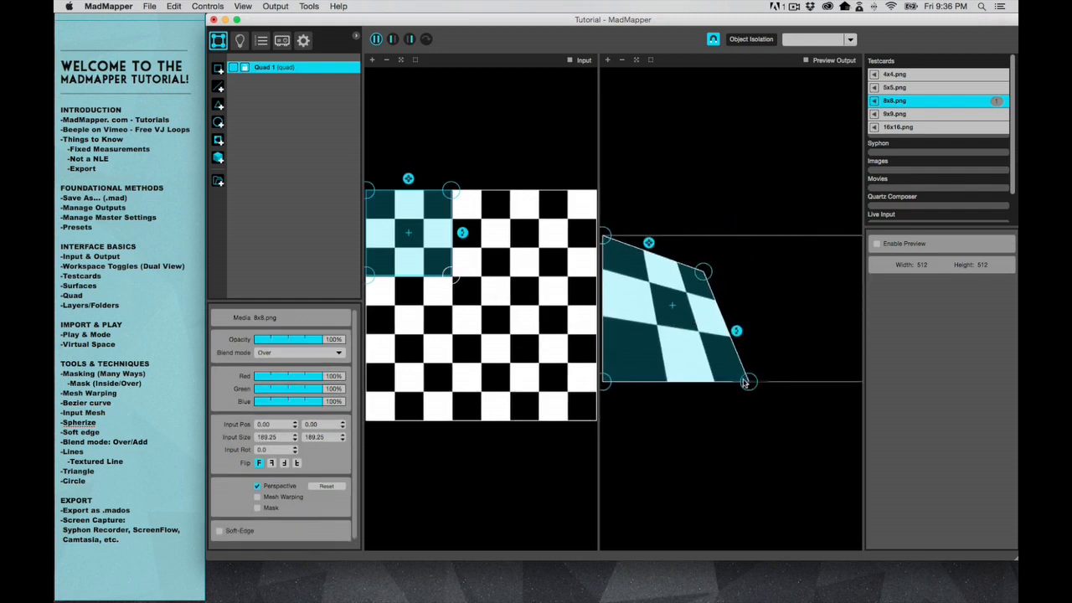
drag(750, 382, 706, 322)
drag(698, 318, 698, 319)
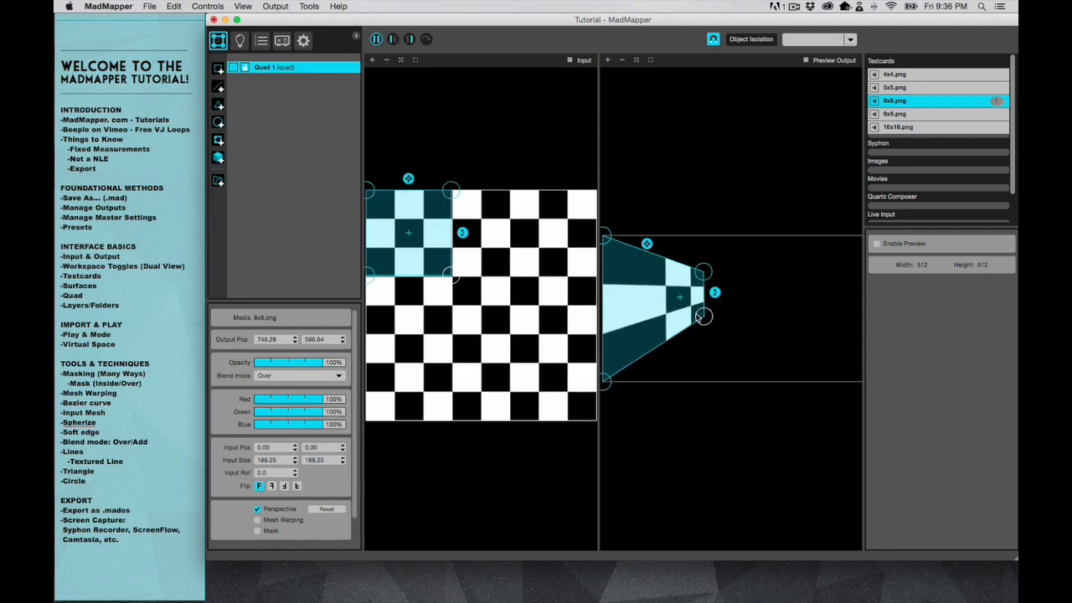
- Add a second quad and fit its input region diagonally below the first one's, at about 189, 189 and about 133 × 132
click(218, 71)
drag(366, 191, 479, 309)
drag(519, 347, 493, 313)
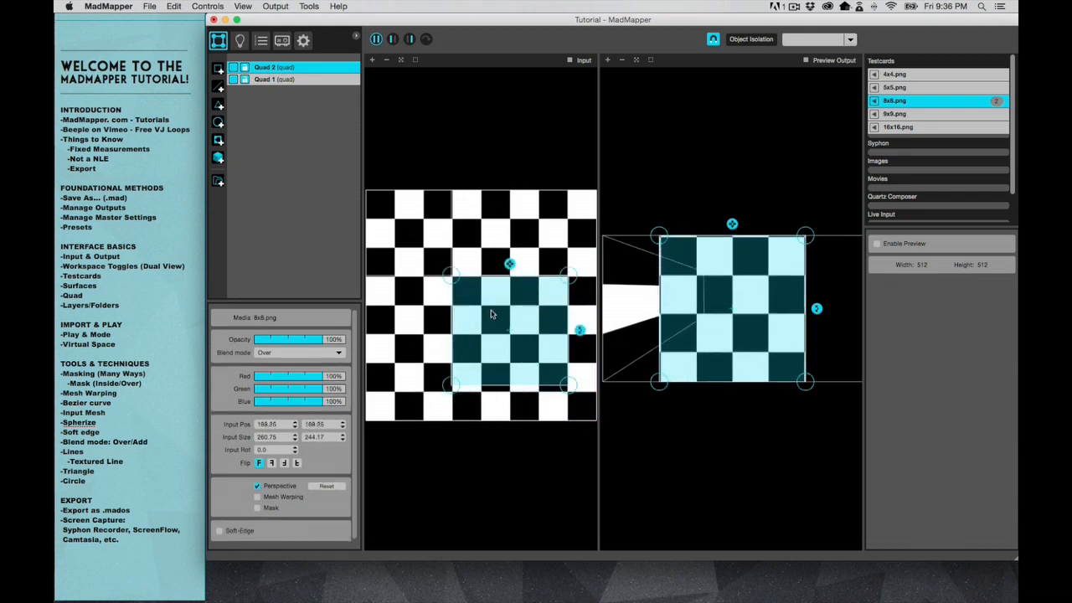
drag(569, 385, 511, 336)
- Move the second quad's output to the frame's right edge and pull its left corners inward to mirror the left wall
drag(752, 281, 810, 279)
drag(721, 241, 758, 268)
drag(718, 381, 754, 319)
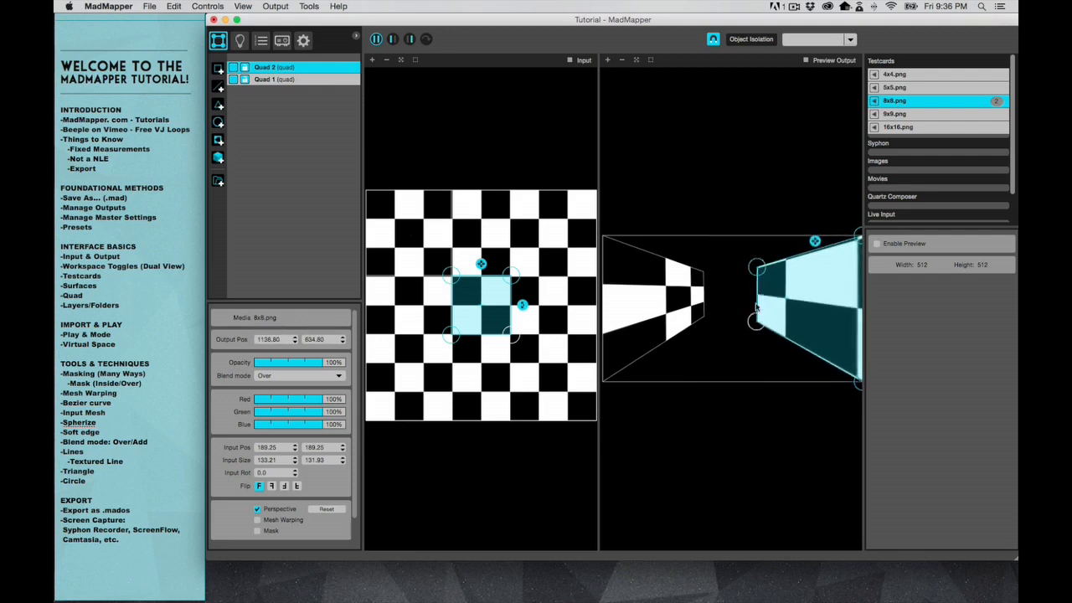
drag(757, 268, 756, 279)
drag(755, 320, 755, 317)
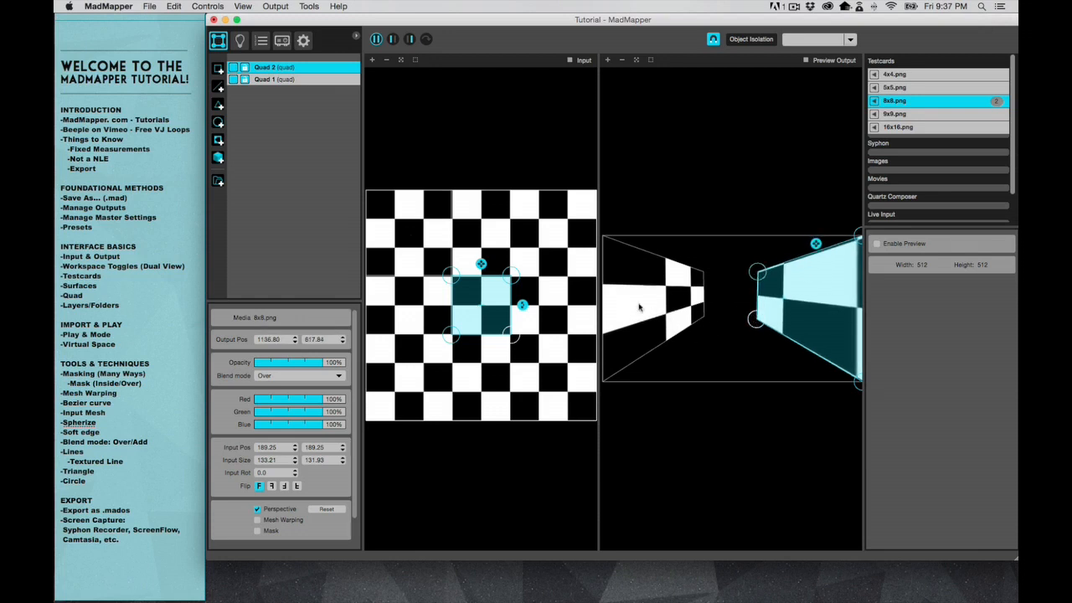
- Select Quad 1 and Quad 2 in turn to compare each one's input region and output shape
click(495, 366)
click(490, 308)
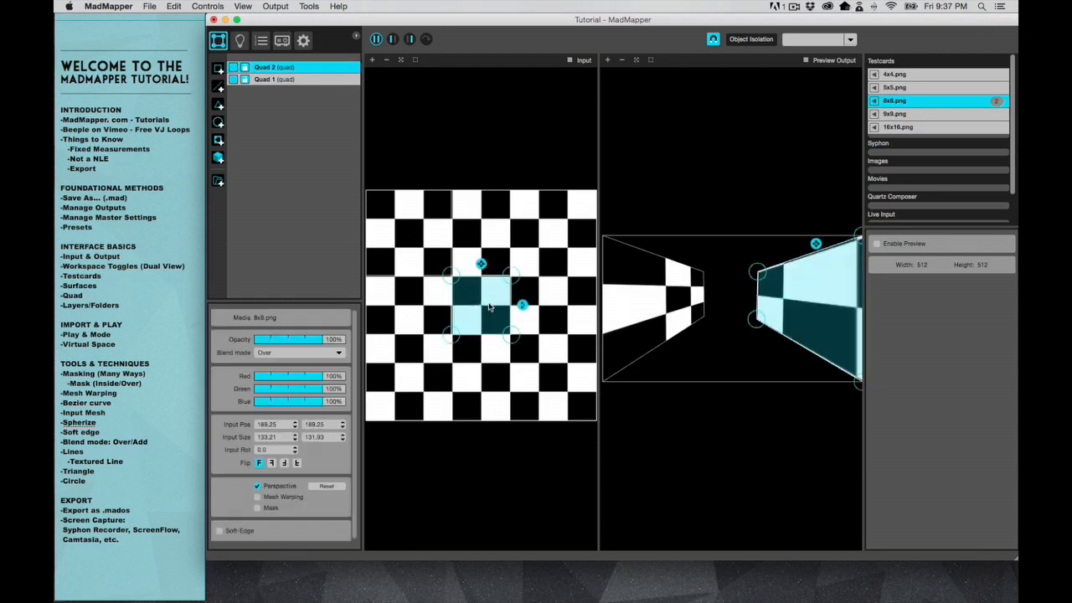
click(430, 244)
click(492, 318)
click(265, 80)
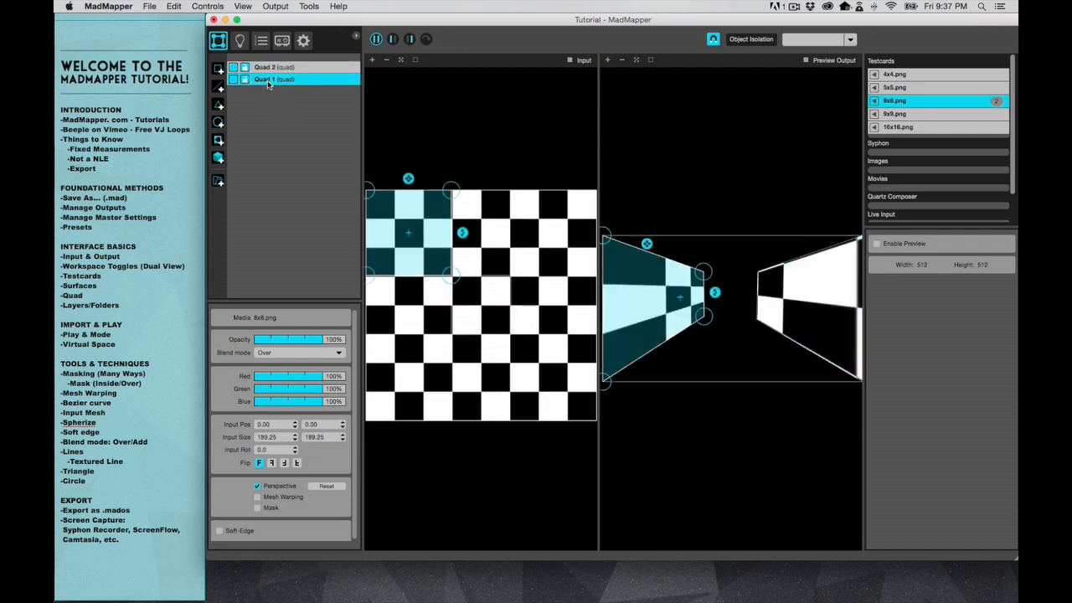
click(269, 66)
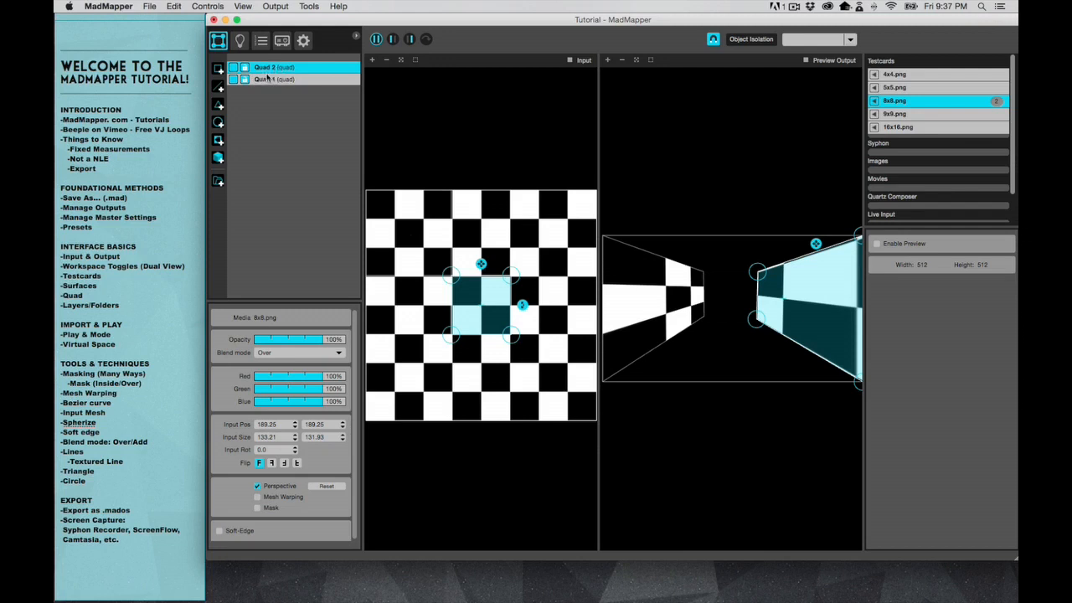
- Hide both Quad 2 and Quad 1 in the output and make them visible again
click(234, 68)
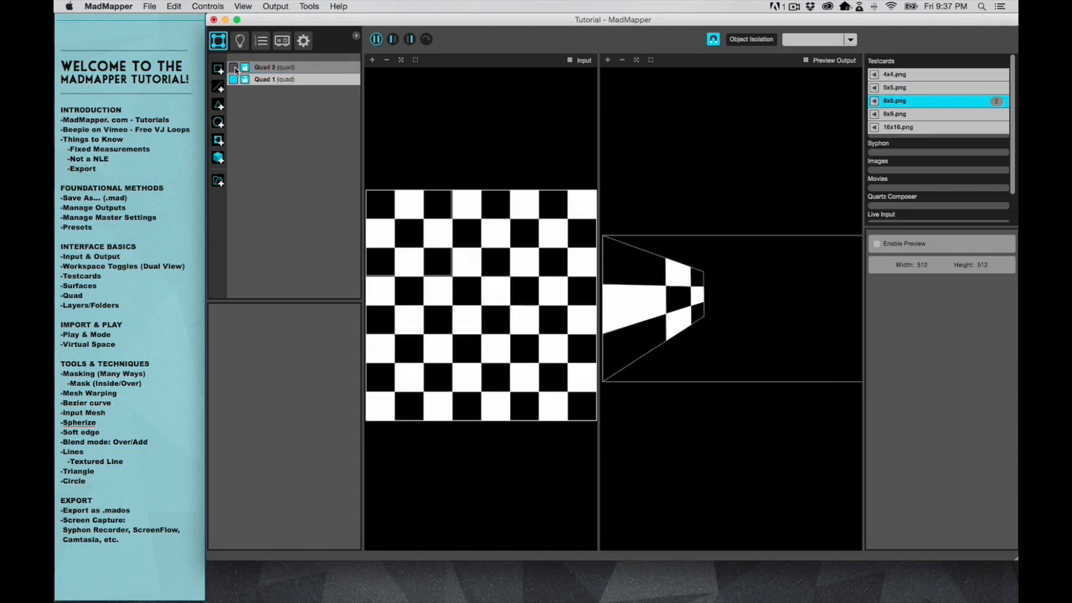
click(234, 79)
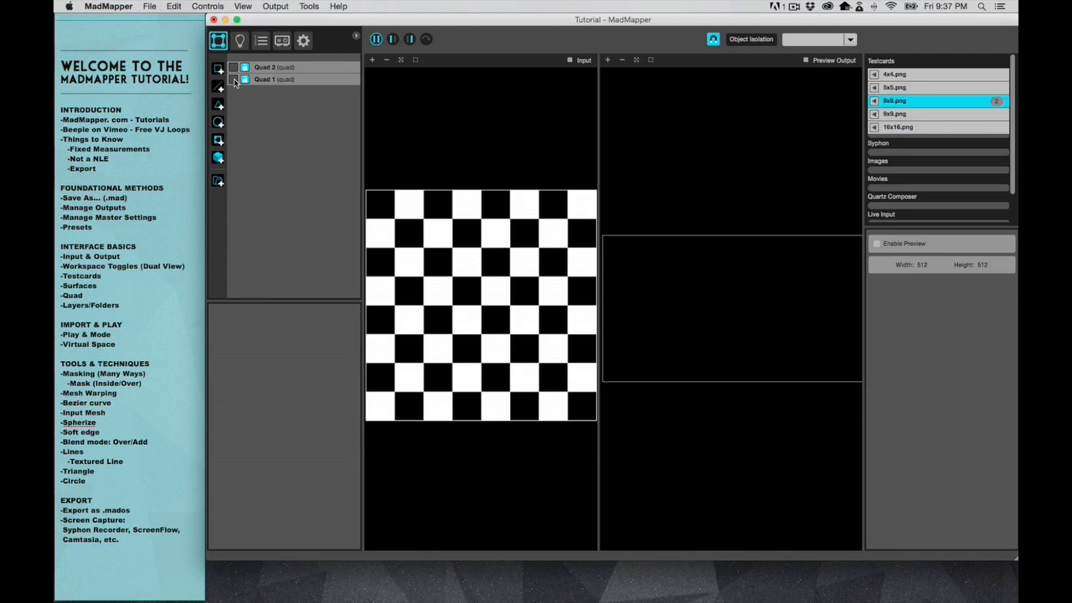
click(235, 80)
click(235, 68)
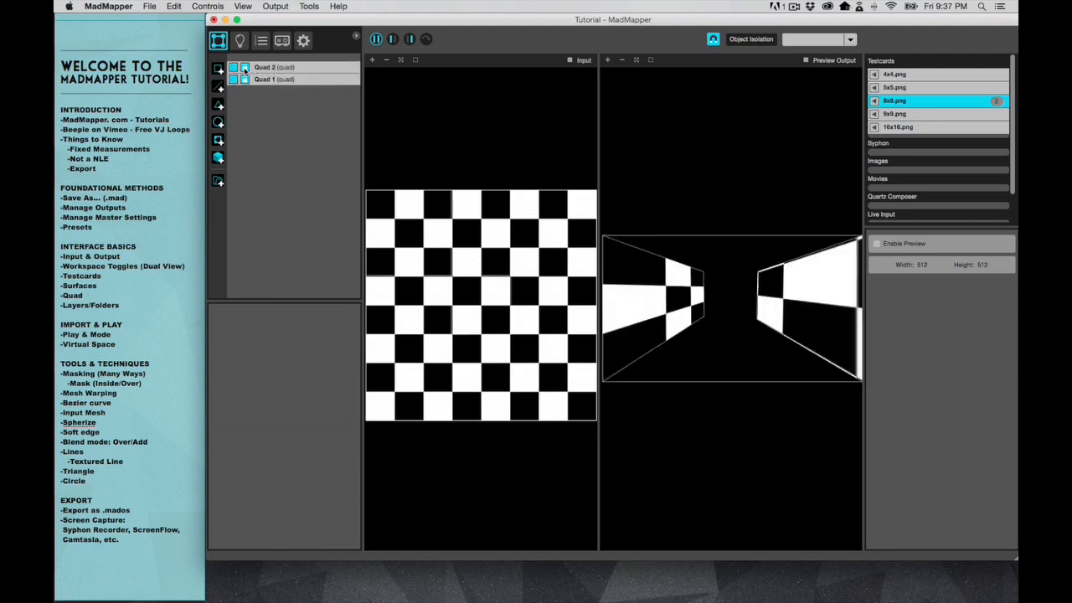
- Lock both Quad 2 and Quad 1 against editing and unlock them again
click(244, 68)
click(244, 80)
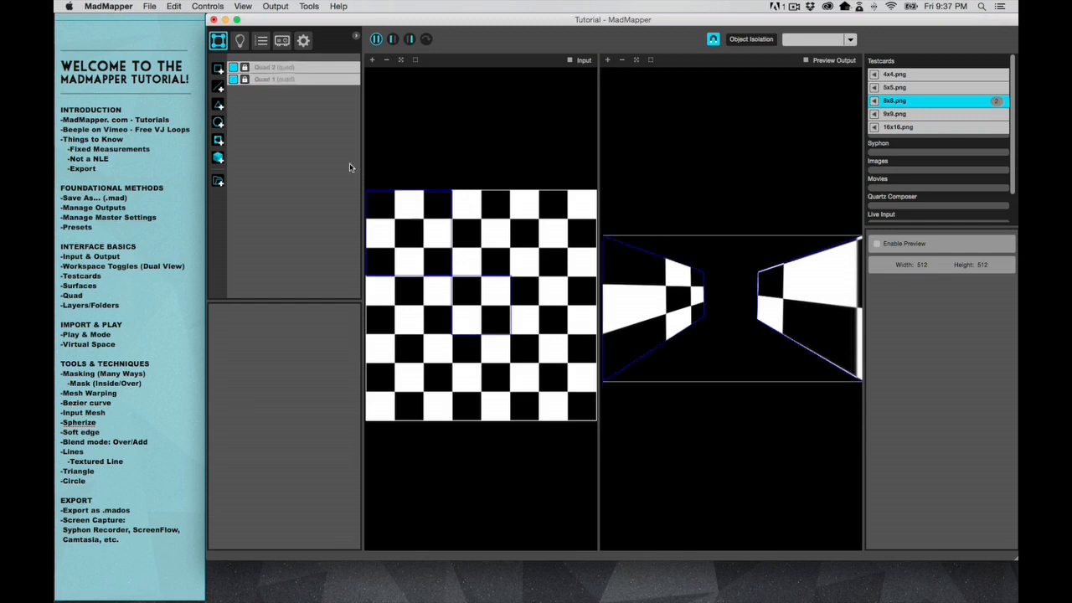
click(245, 68)
click(244, 79)
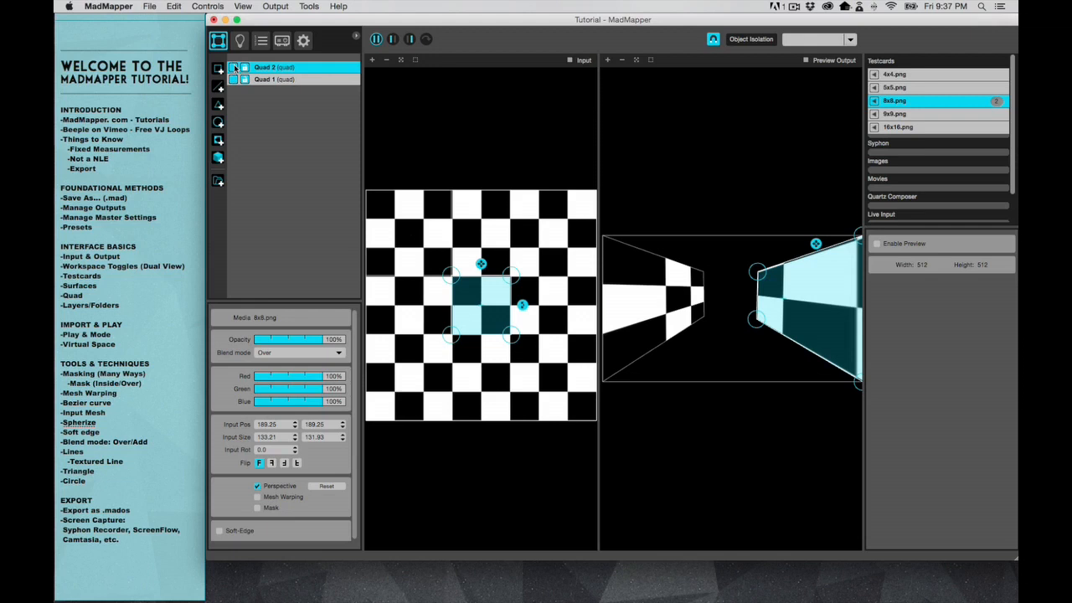
- Add a surface group, and rename Quad 2 as "Wall 1" and Quad 1 as "Wall 2"
click(620, 167)
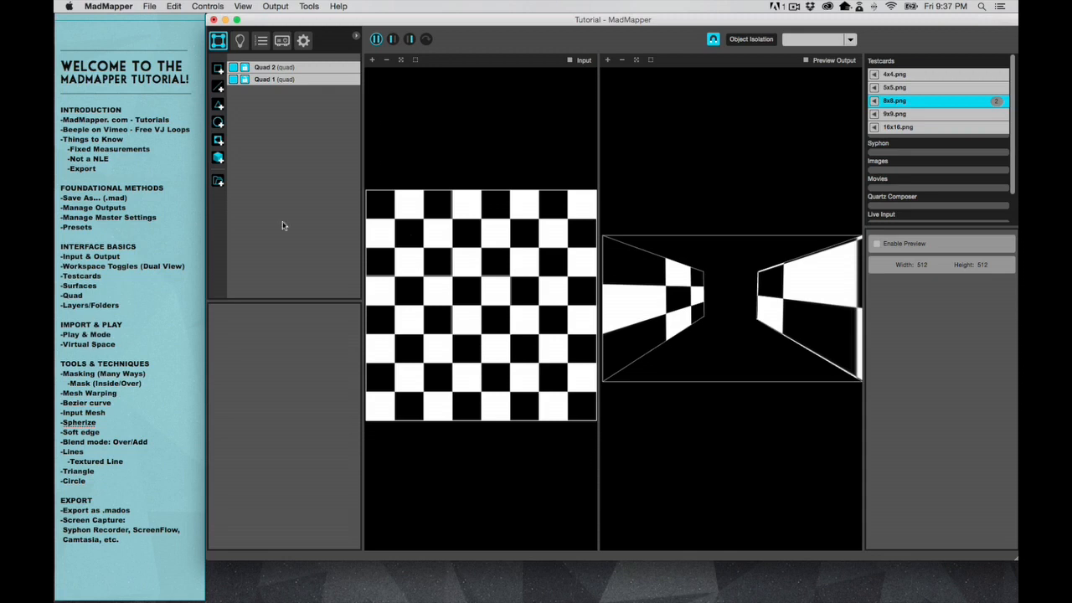
click(218, 182)
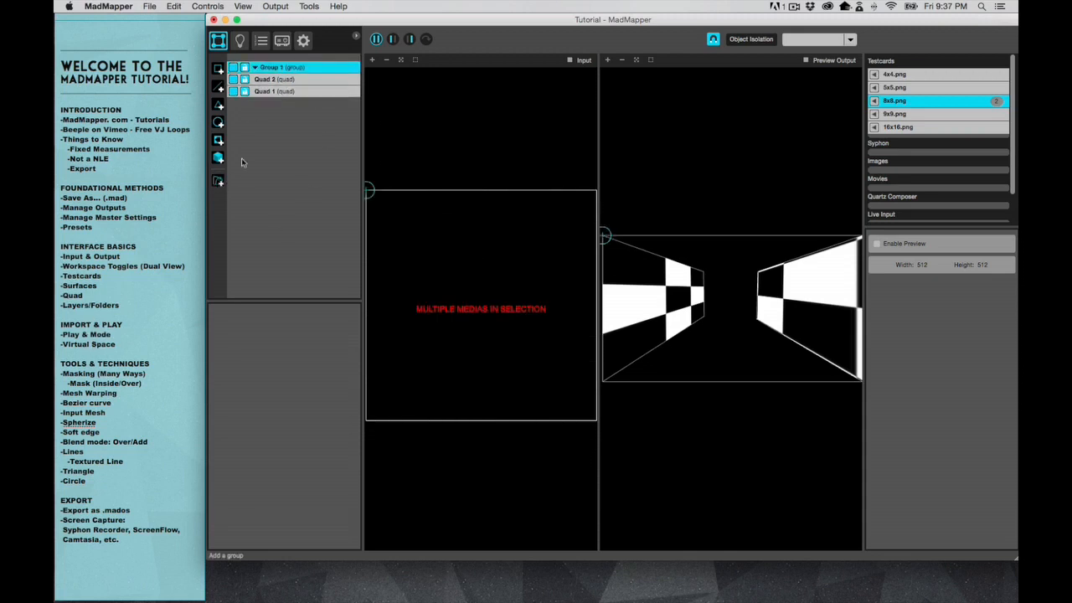
click(270, 81)
double_click(268, 80)
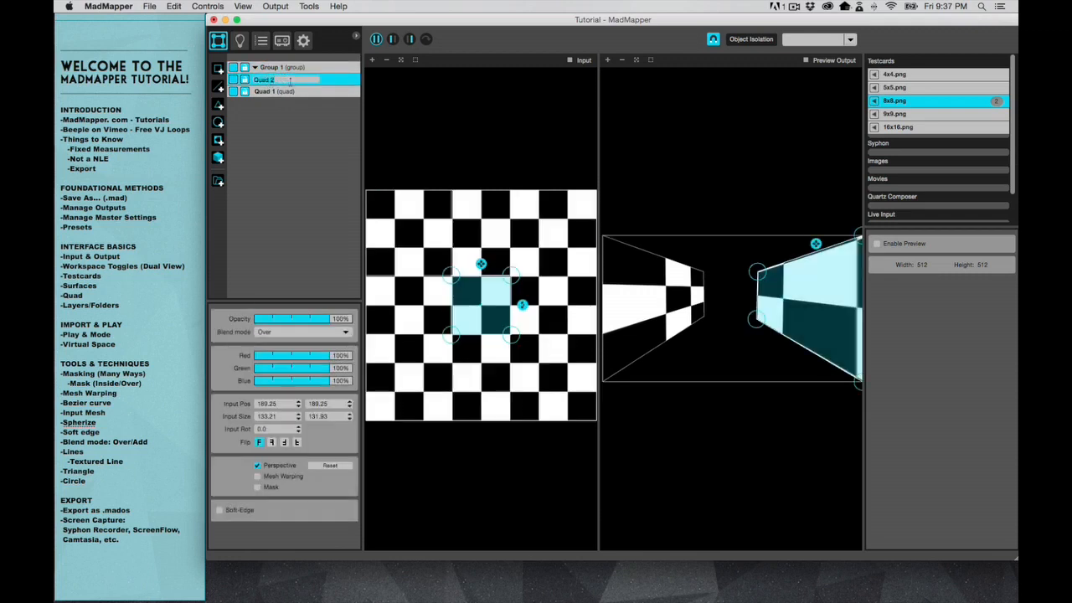
text(Wall 1)
double_click(260, 91)
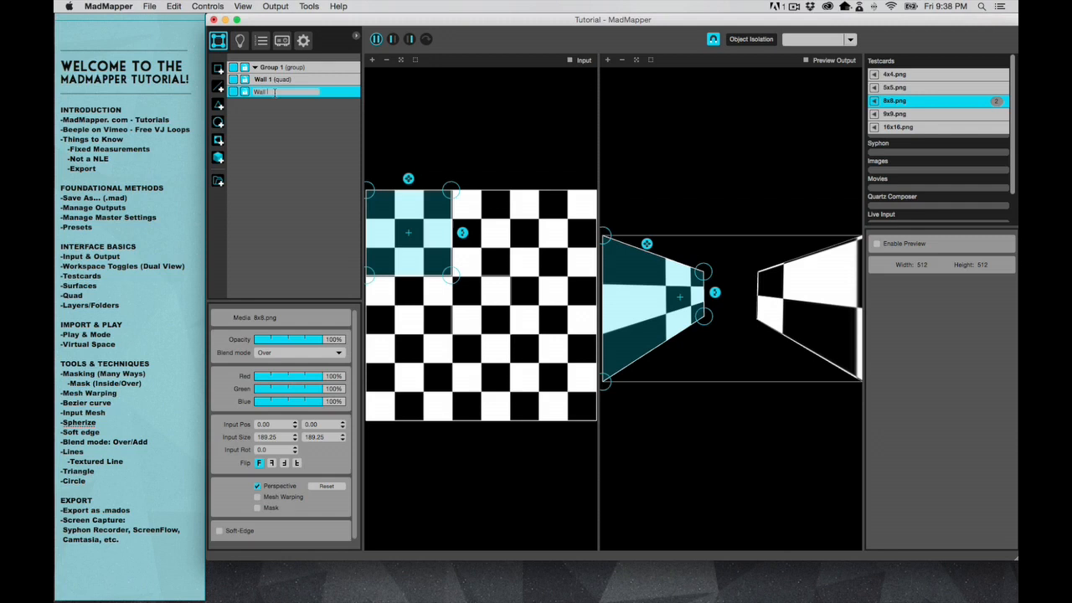
text(Wall 2)
click(287, 124)
- Rename the new group as "Walls" and move both Wall 1 and Wall 2 into it
click(282, 67)
double_click(277, 69)
text(Walls)
key(Return)
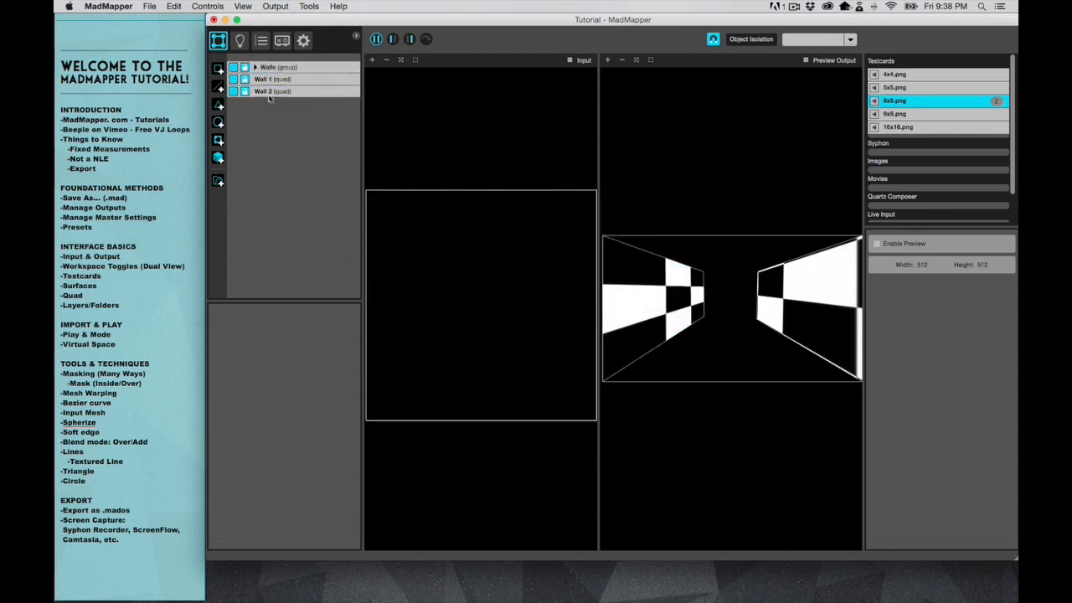
mouse_move(267, 81)
mouse_down()
mouse_move(265, 69)
mouse_move(271, 96)
mouse_up()
click(256, 68)
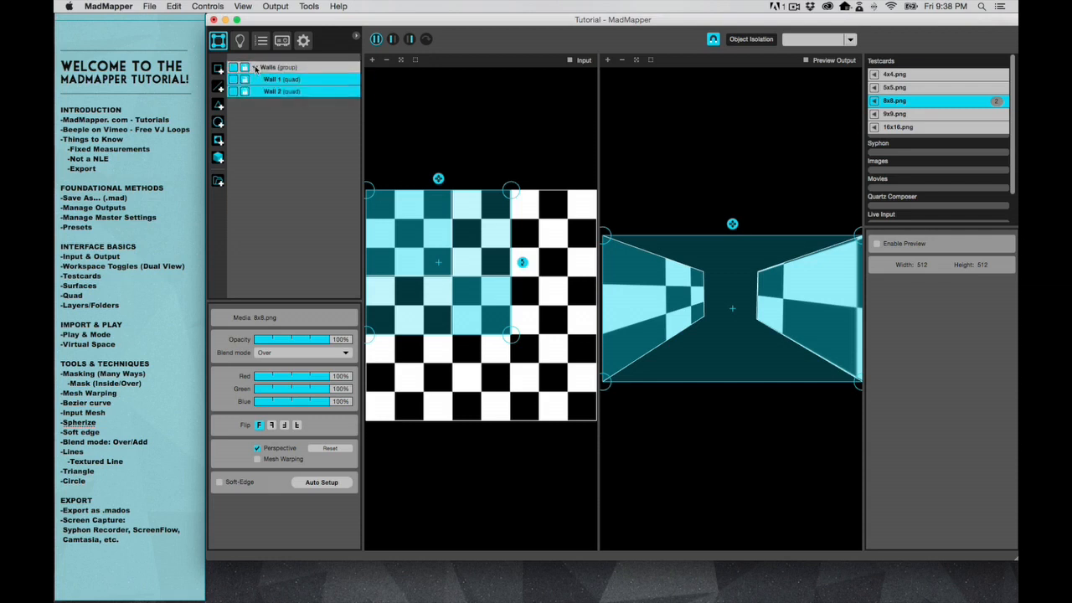
- Collapse and expand the Walls group to hide and reveal its two quads in the surface list
click(256, 67)
click(256, 68)
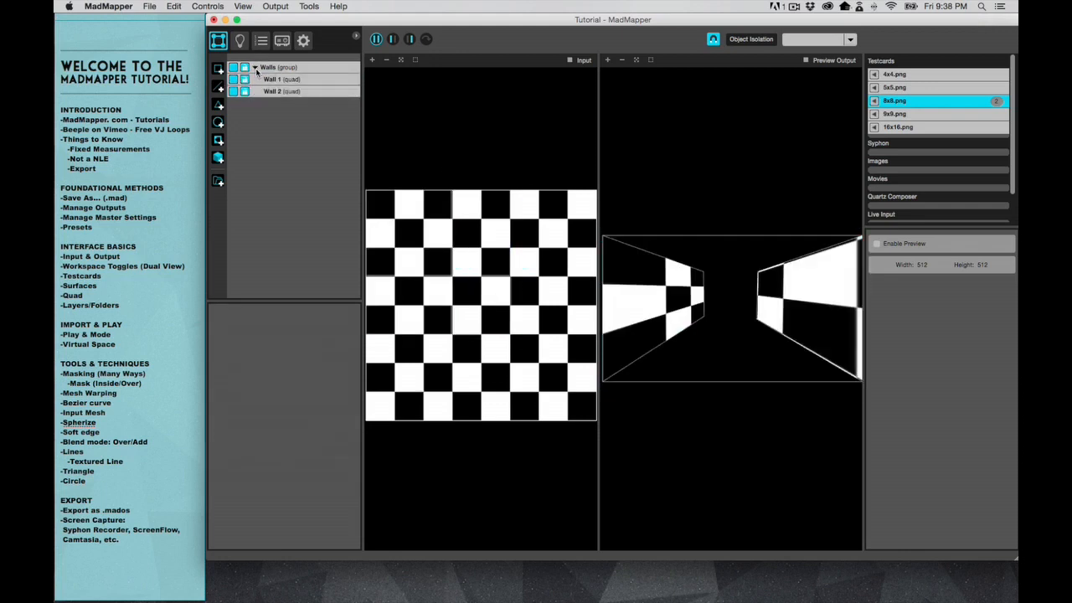
click(256, 68)
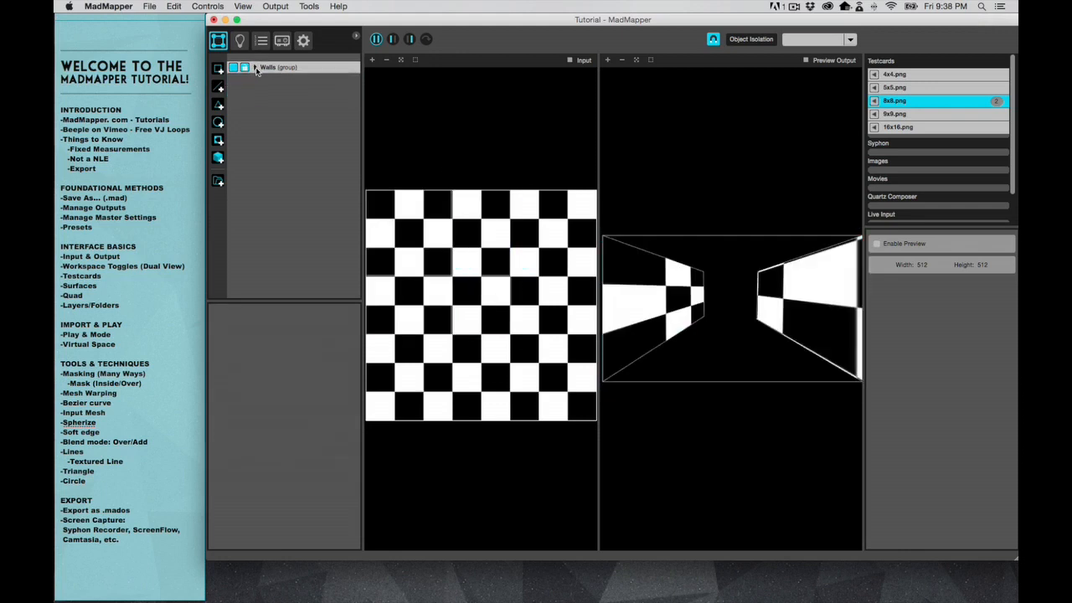
click(255, 68)
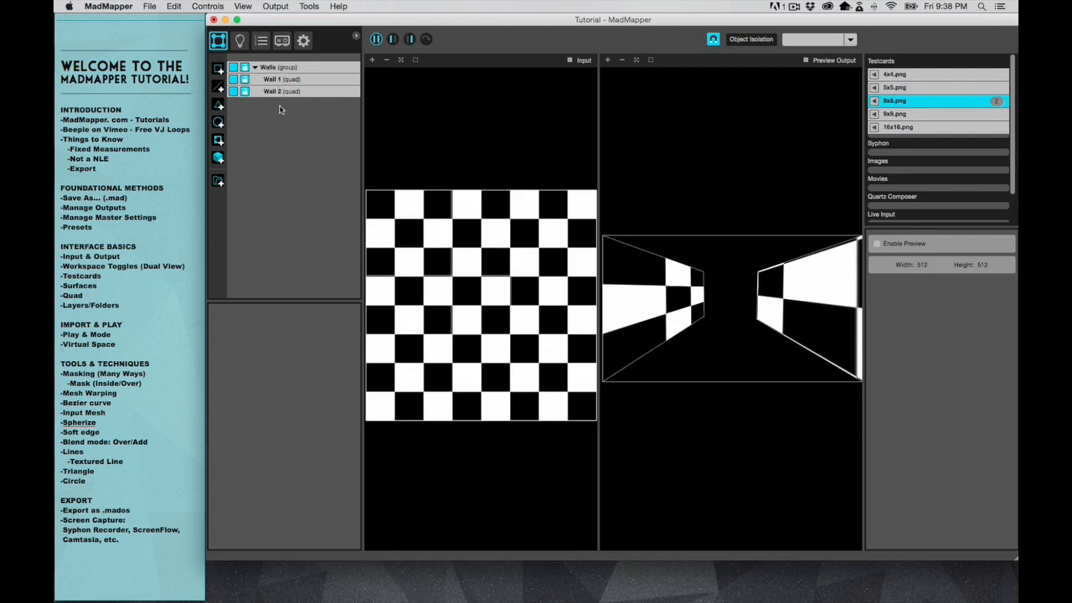
- Delete the Walls group together with the two wall quads inside it
click(275, 68)
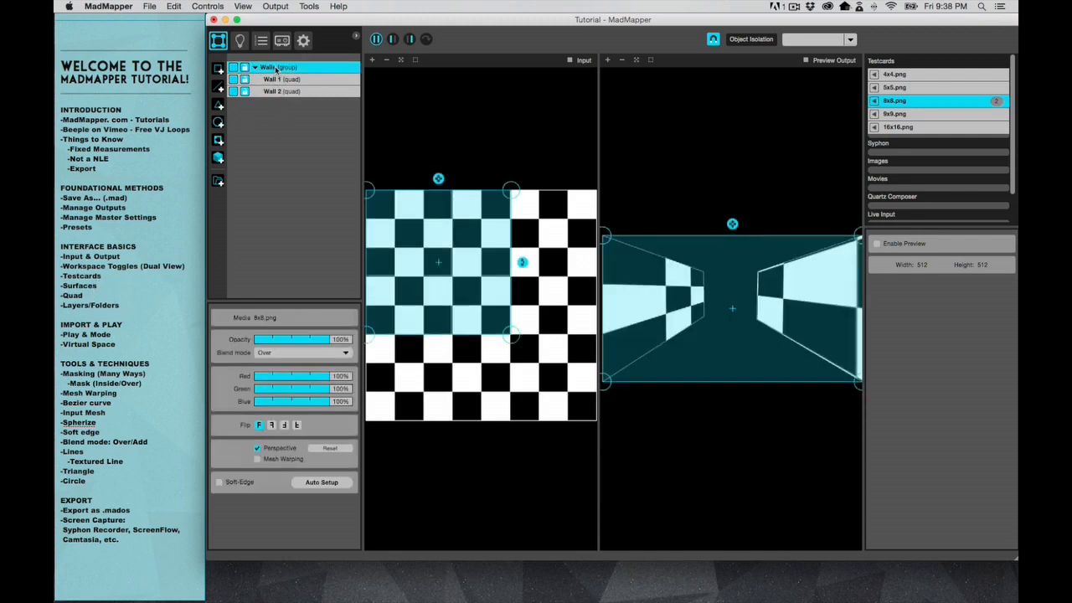
key(Delete)
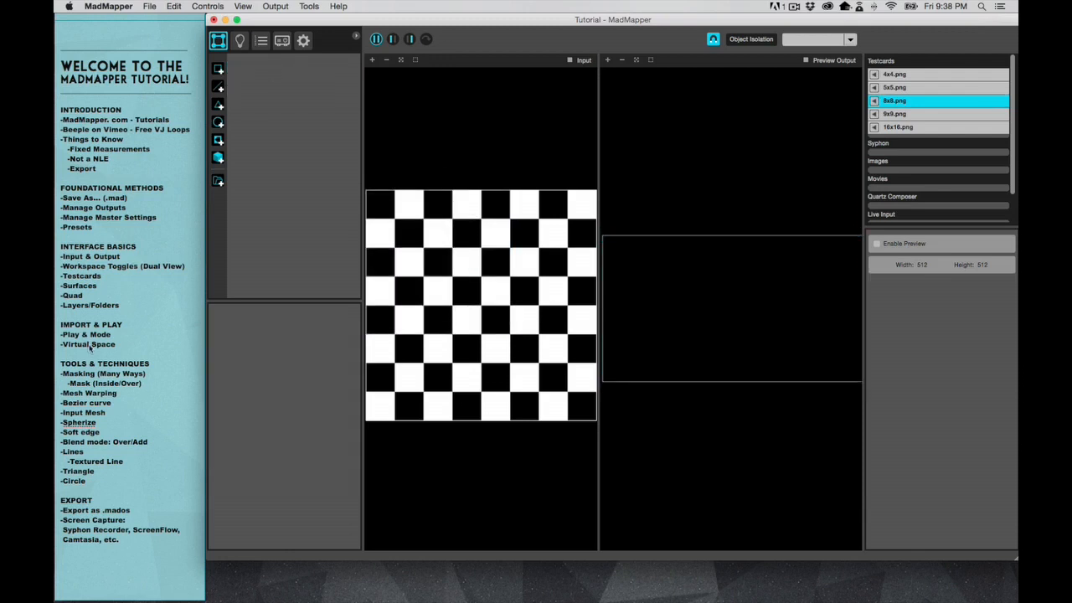